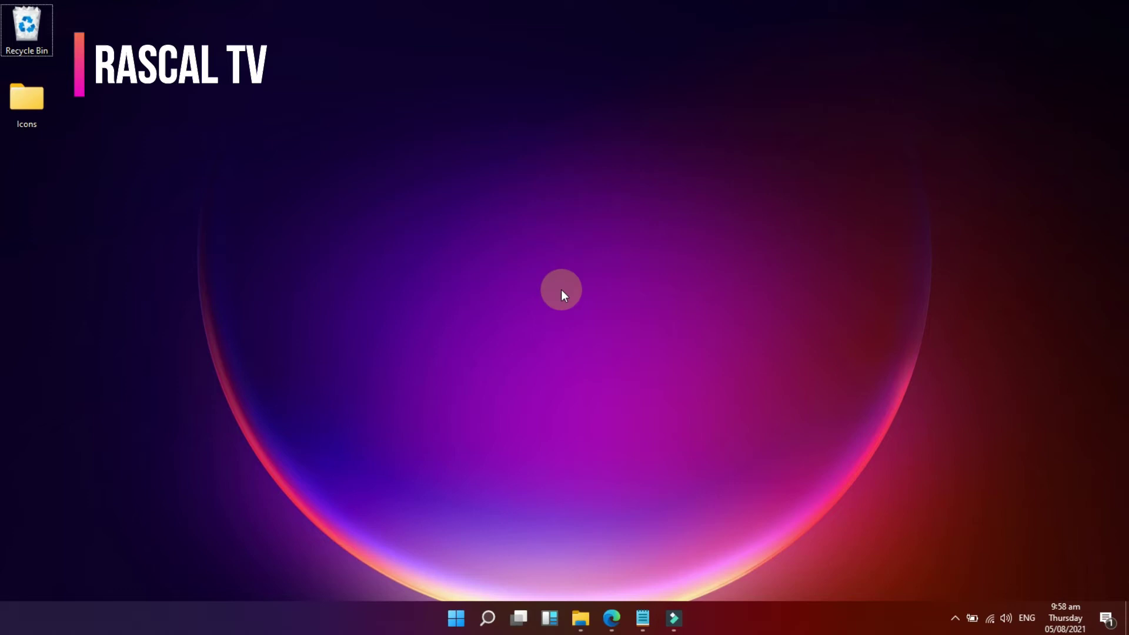
- Launch Windows Media Player from a 'MEDIA' search, max out its volume, and close it
{"action": "left_click", "coordinate": [488, 617]}
{"action": "type", "text": "MEDIA"}
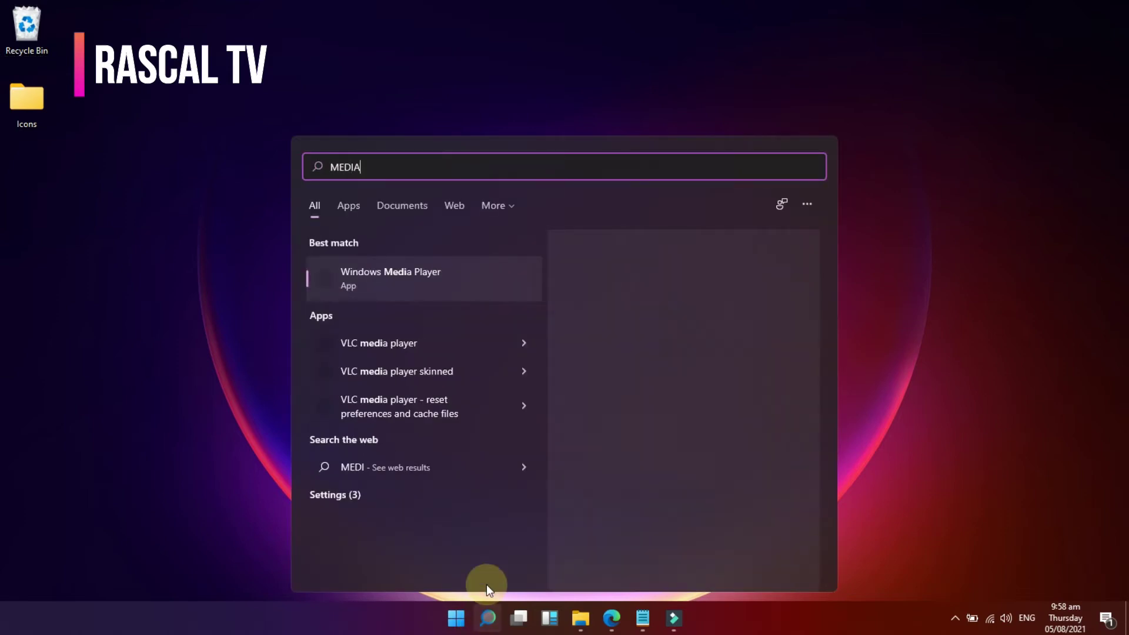
{"action": "key", "text": "Return"}
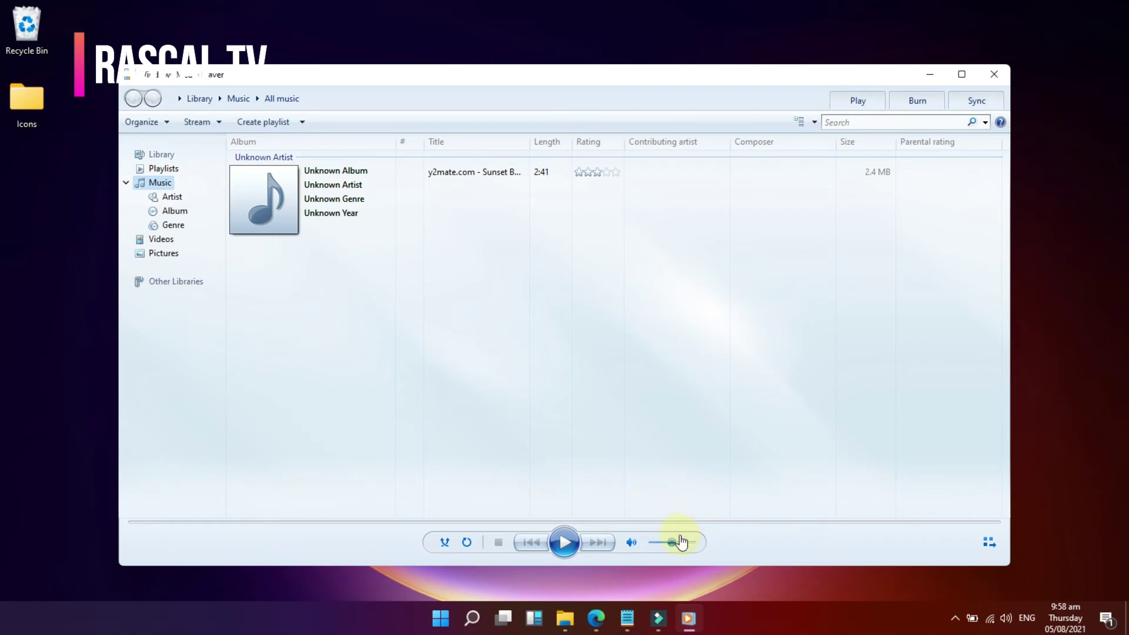
{"action": "left_click_drag", "start_coordinate": [681, 542], "coordinate": [699, 543]}
{"action": "left_click", "coordinate": [692, 542]}
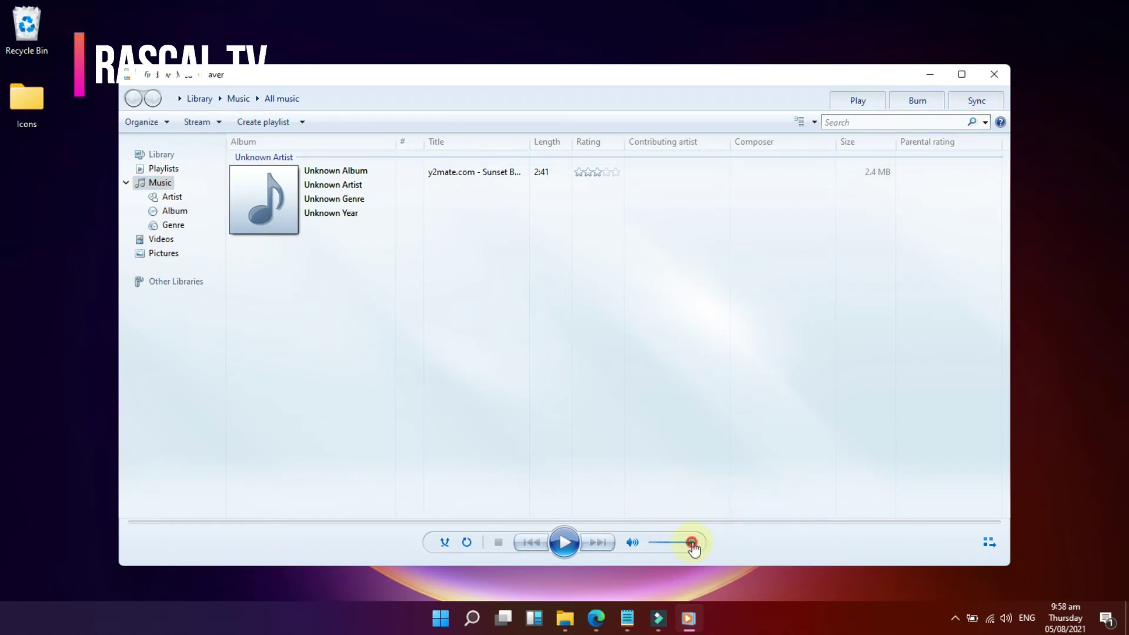
{"action": "left_click", "coordinate": [998, 80]}
- Launch VLC media player from a 'VLC' search and dismiss its update check prompt
{"action": "left_click", "coordinate": [487, 617]}
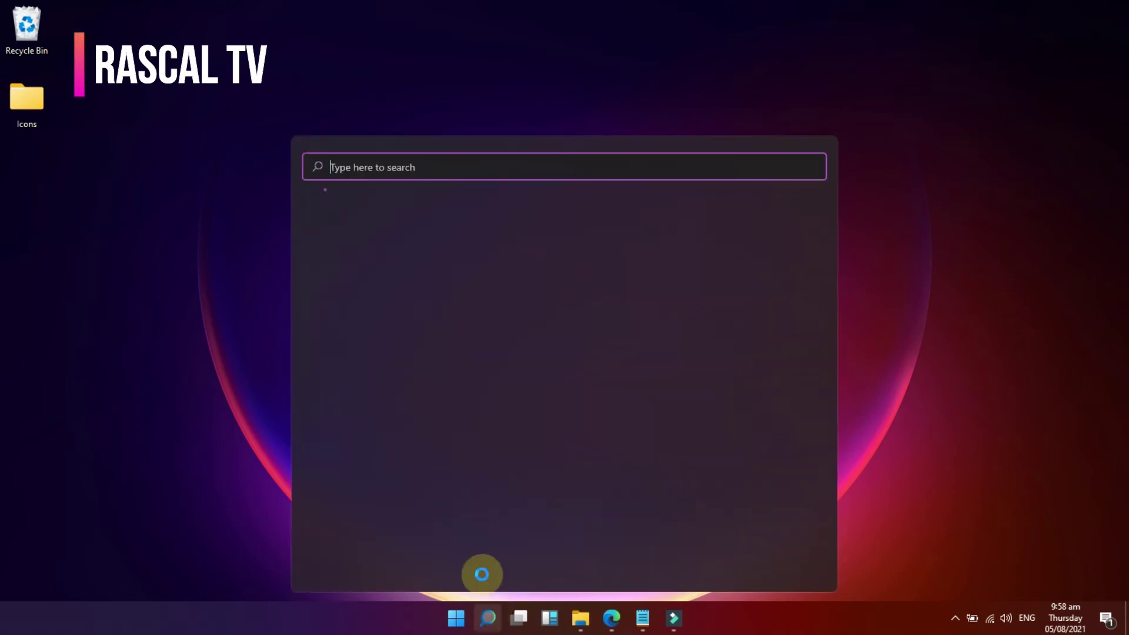
{"action": "type", "text": "VLC"}
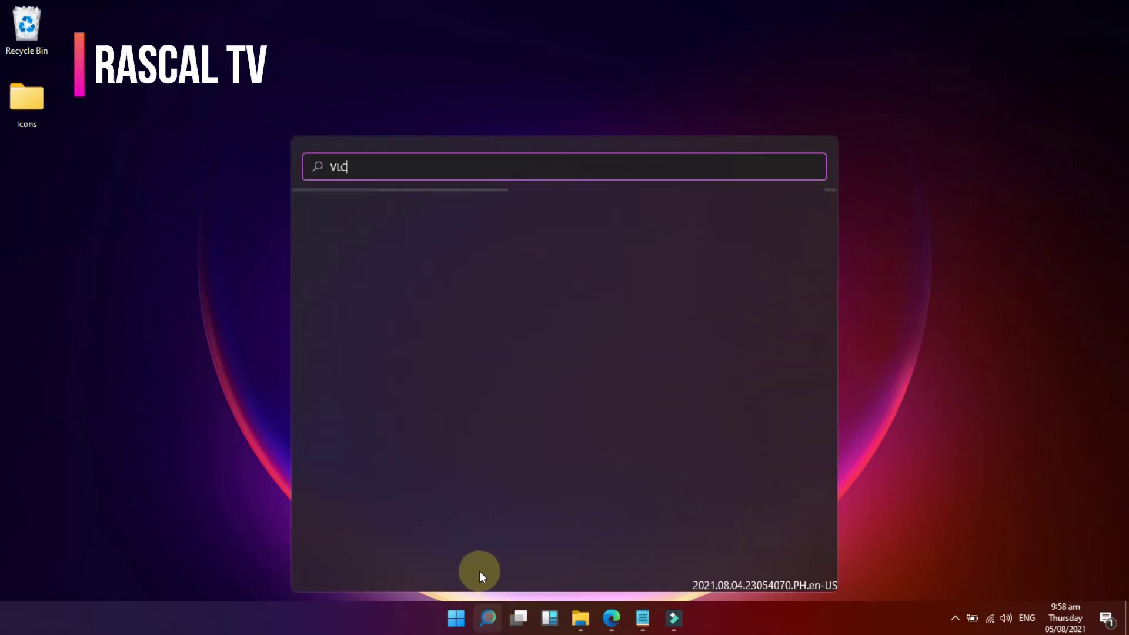
{"action": "left_click", "coordinate": [402, 289]}
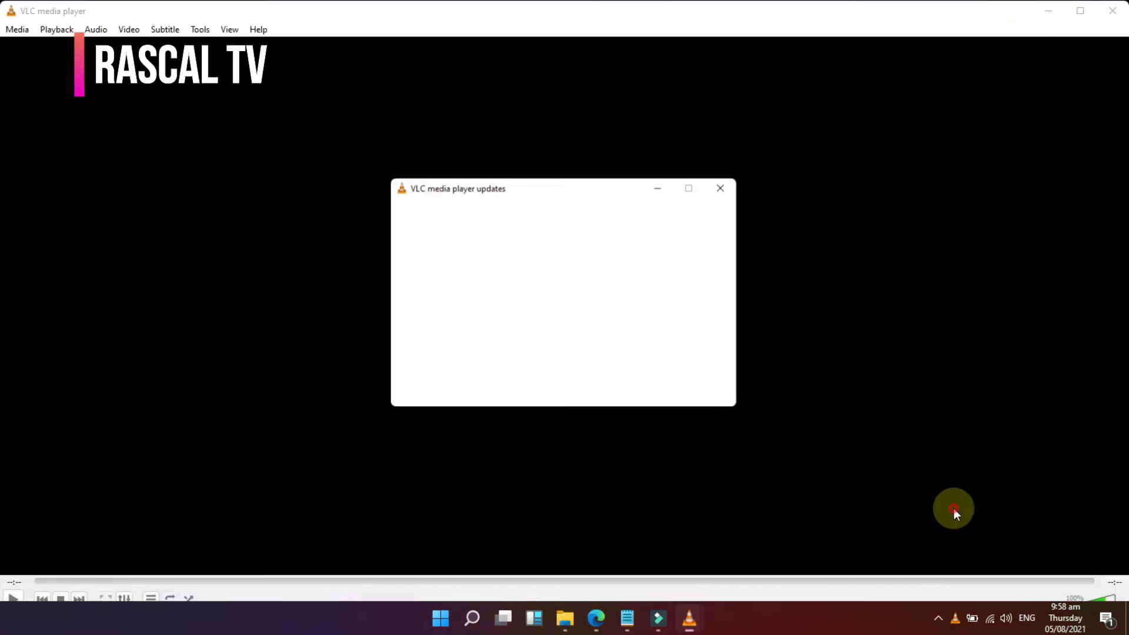
{"action": "left_click", "coordinate": [953, 508]}
- Centre the restored VLC window, raise its volume above 100%, and close VLC
{"action": "double_click", "coordinate": [740, 19]}
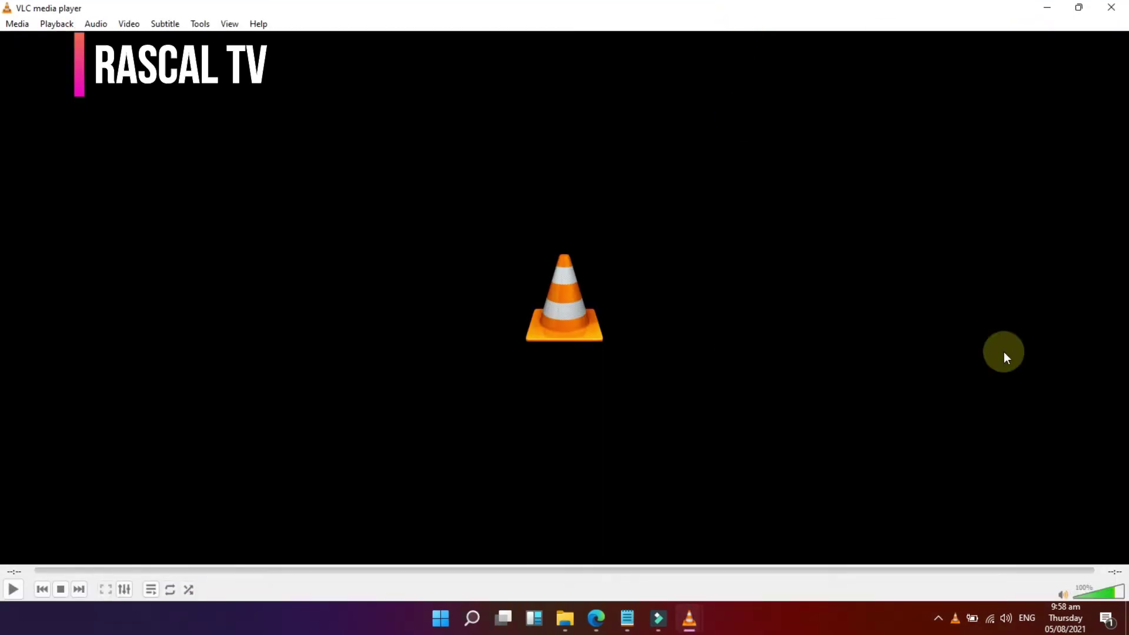
{"action": "left_click", "coordinate": [1078, 7]}
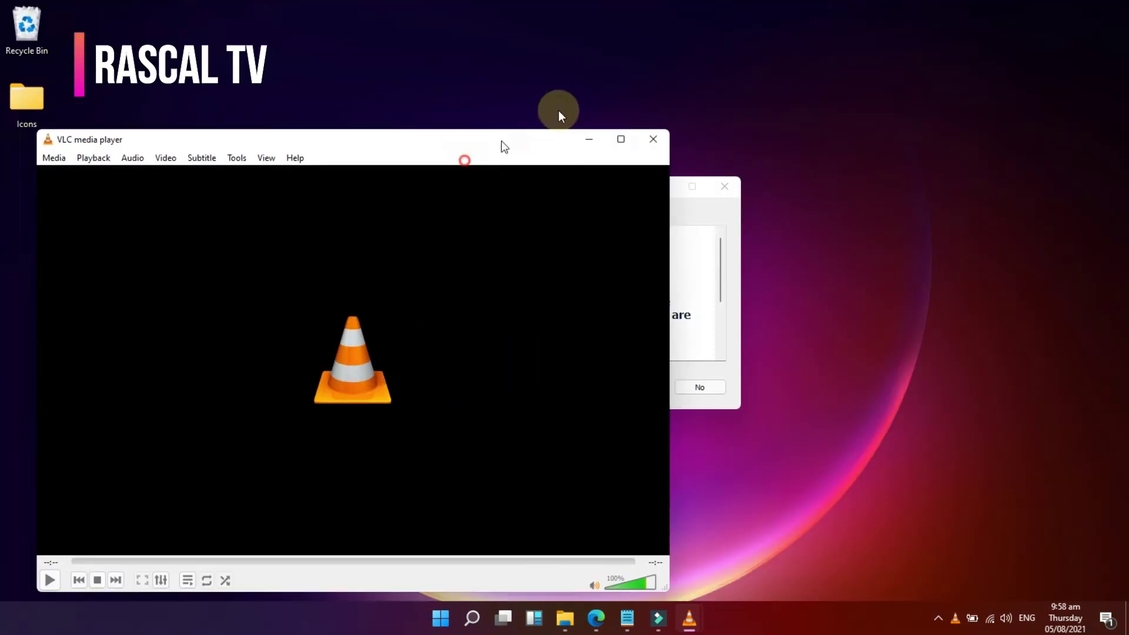
{"action": "left_click_drag", "start_coordinate": [1121, 6], "coordinate": [808, 73]}
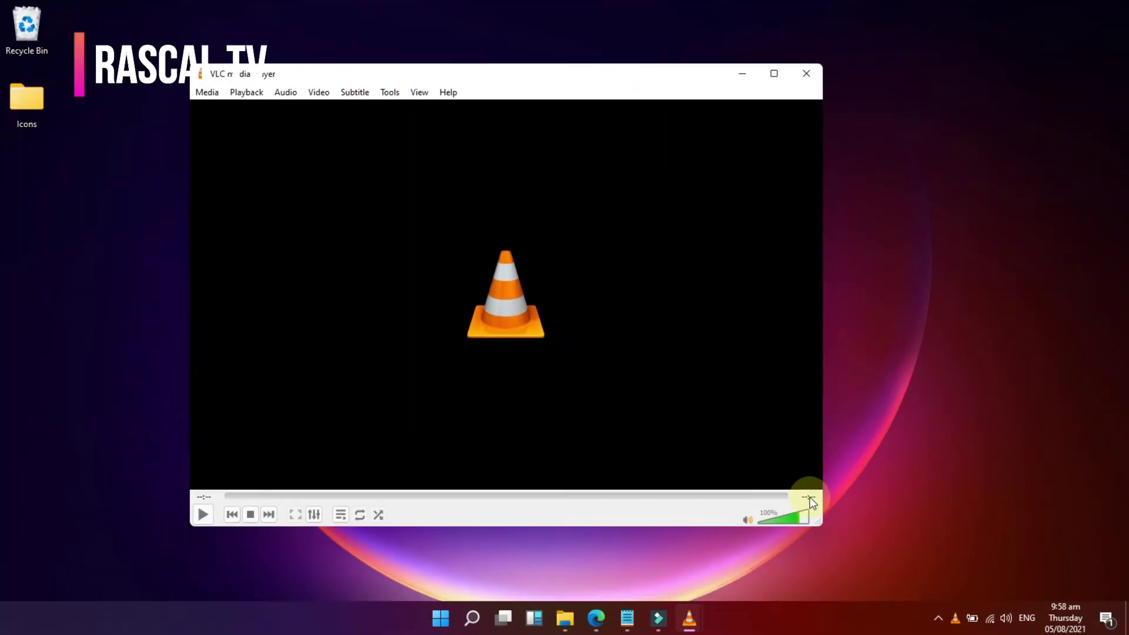
{"action": "left_click_drag", "start_coordinate": [788, 524], "coordinate": [797, 523]}
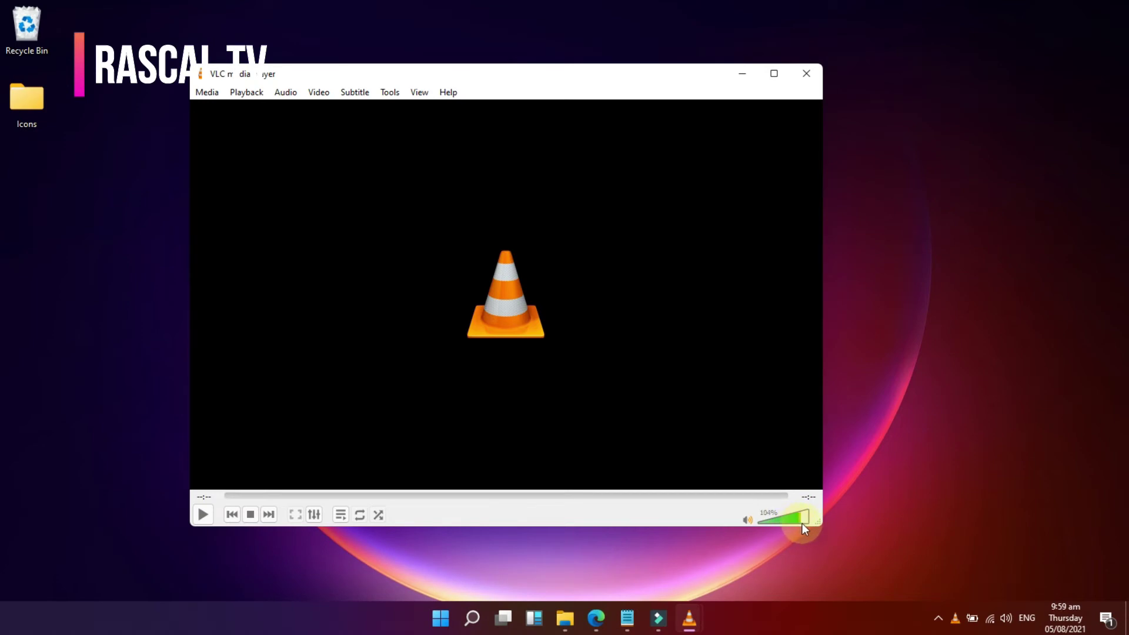
{"action": "left_click", "coordinate": [804, 73]}
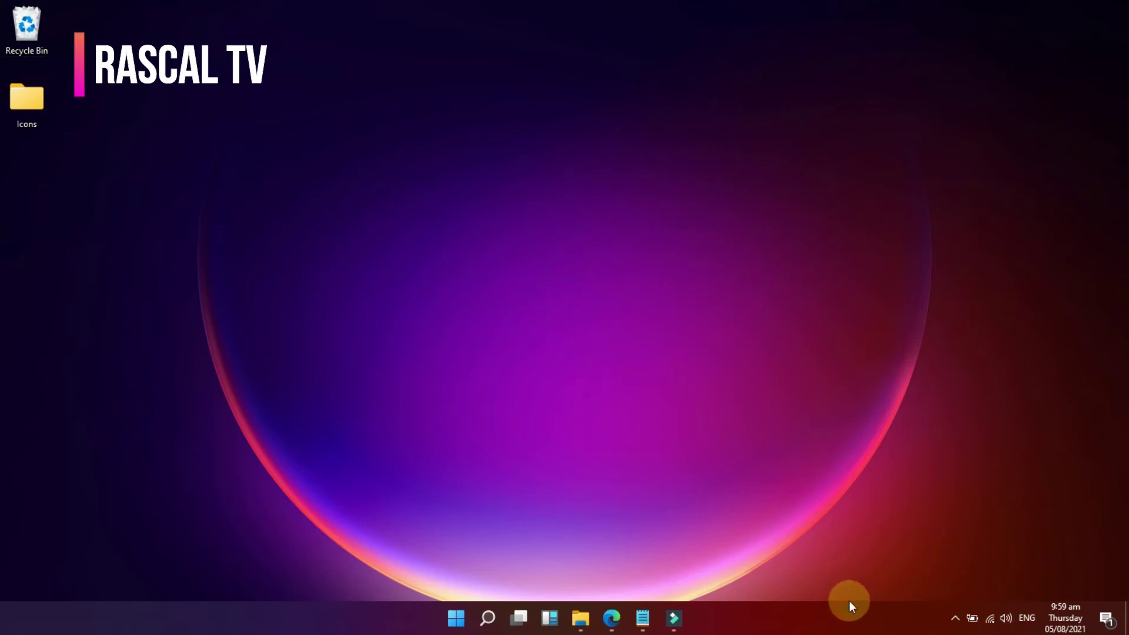
{"action": "right_click", "coordinate": [1007, 620]}
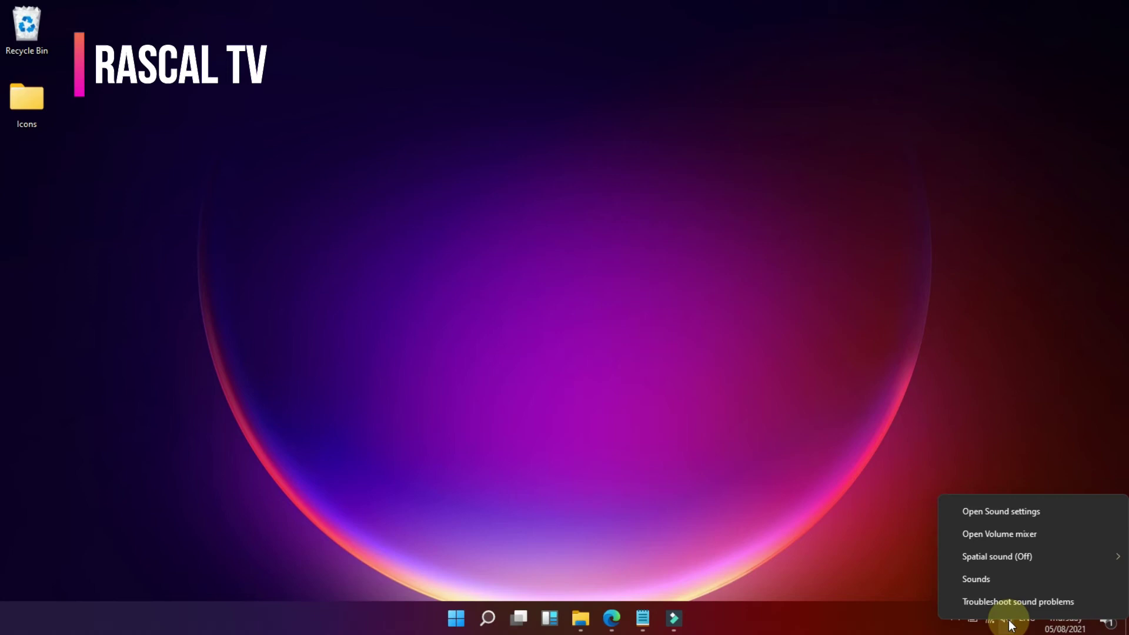
{"action": "left_click", "coordinate": [1007, 543]}
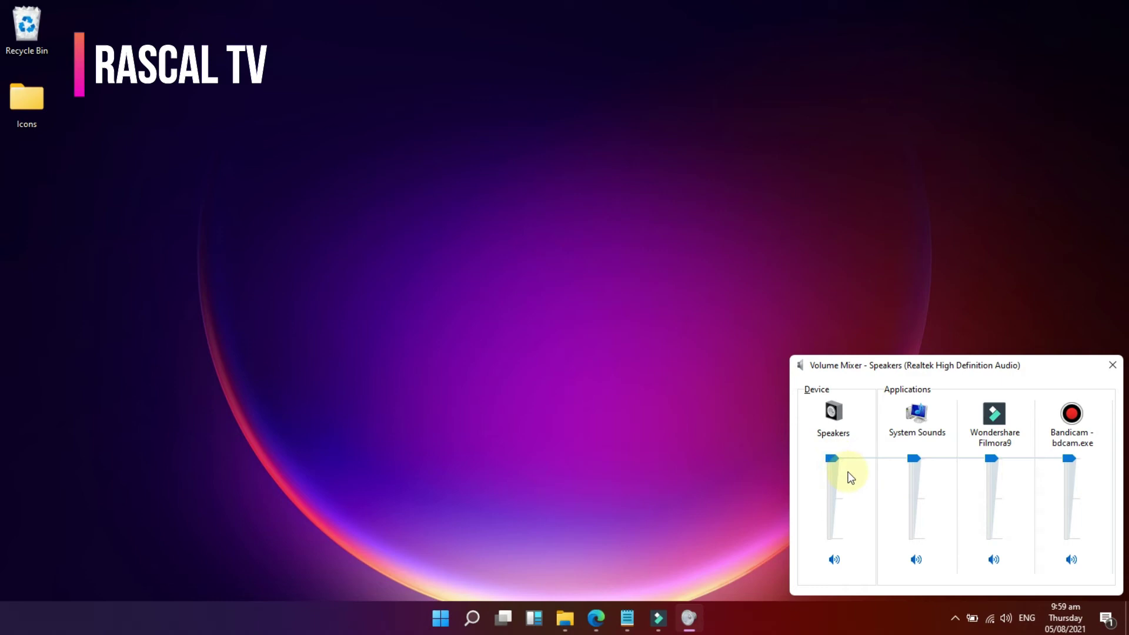
{"action": "mouse_move", "coordinate": [842, 471]}
{"action": "left_mouse_down"}
{"action": "mouse_move", "coordinate": [836, 489]}
{"action": "mouse_move", "coordinate": [829, 449]}
{"action": "left_mouse_up"}
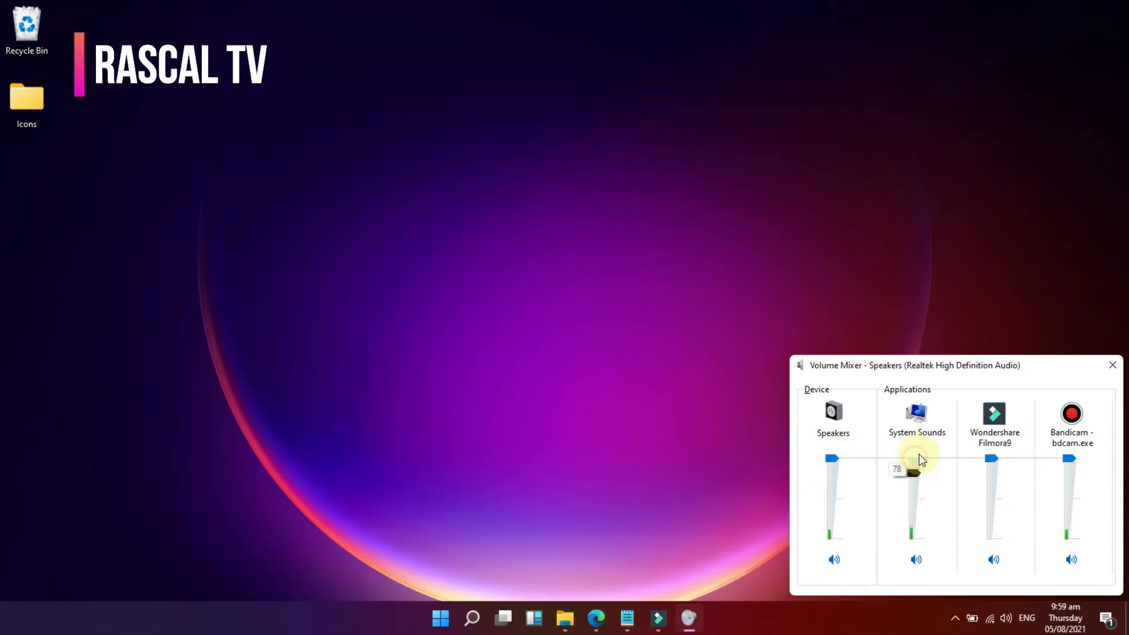
{"action": "mouse_move", "coordinate": [994, 461]}
{"action": "left_mouse_down"}
{"action": "mouse_move", "coordinate": [997, 488]}
{"action": "mouse_move", "coordinate": [992, 458]}
{"action": "left_mouse_up"}
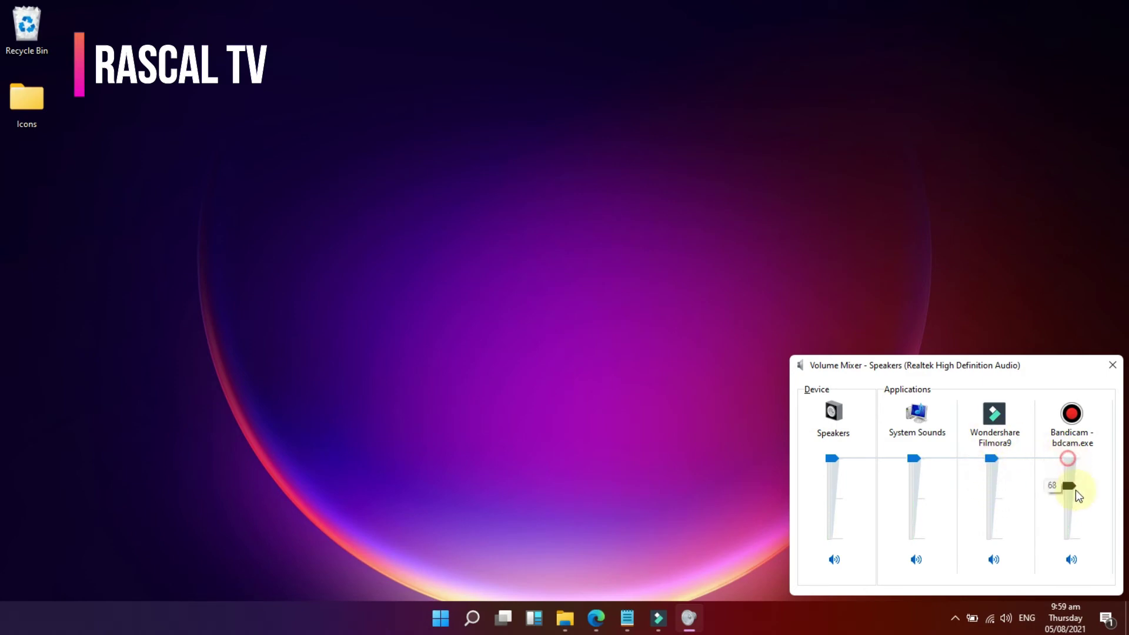
{"action": "mouse_move", "coordinate": [836, 459]}
{"action": "left_mouse_down"}
{"action": "mouse_move", "coordinate": [845, 509]}
{"action": "mouse_move", "coordinate": [831, 454]}
{"action": "left_mouse_up"}
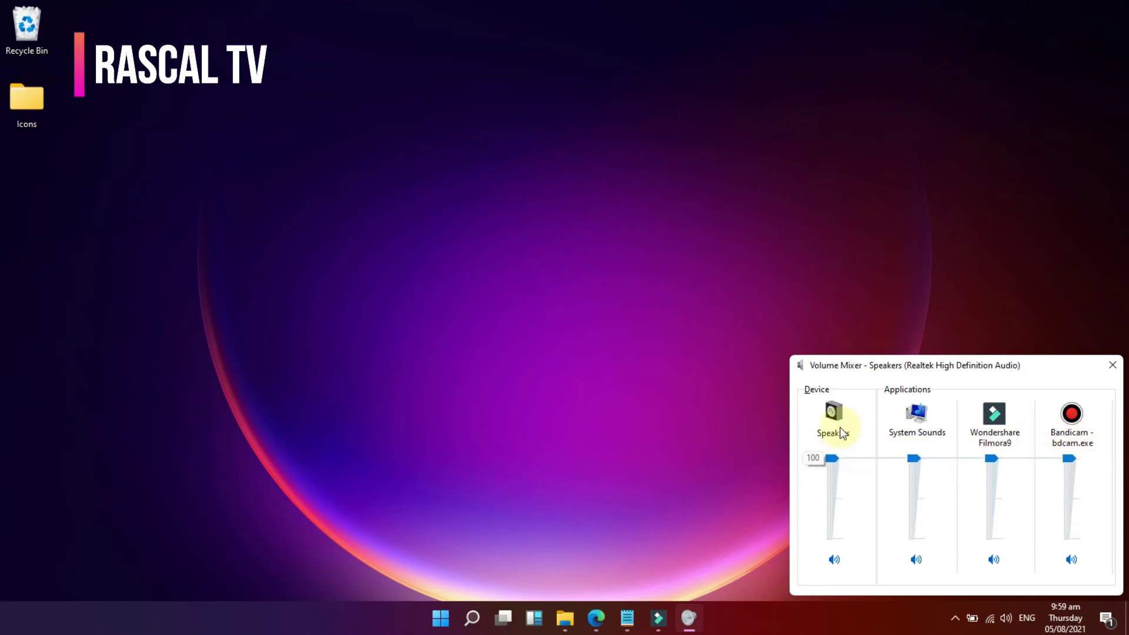
{"action": "left_click", "coordinate": [1112, 365]}
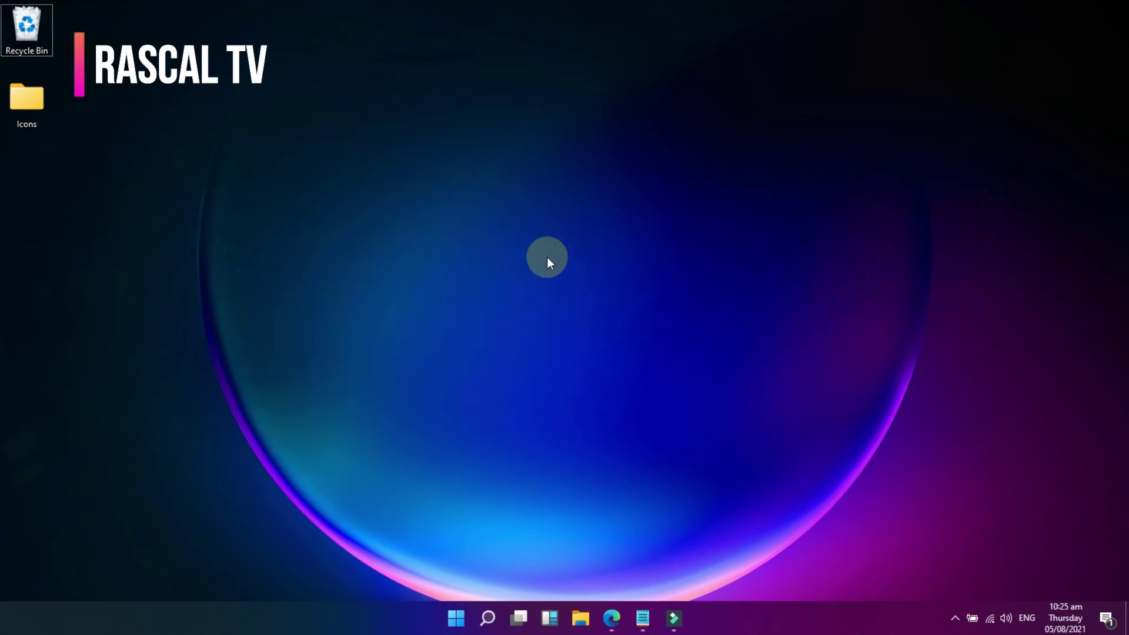
- Refresh the desktop, then launch Settings from the Start button's right-click menu
{"action": "right_click", "coordinate": [551, 241]}
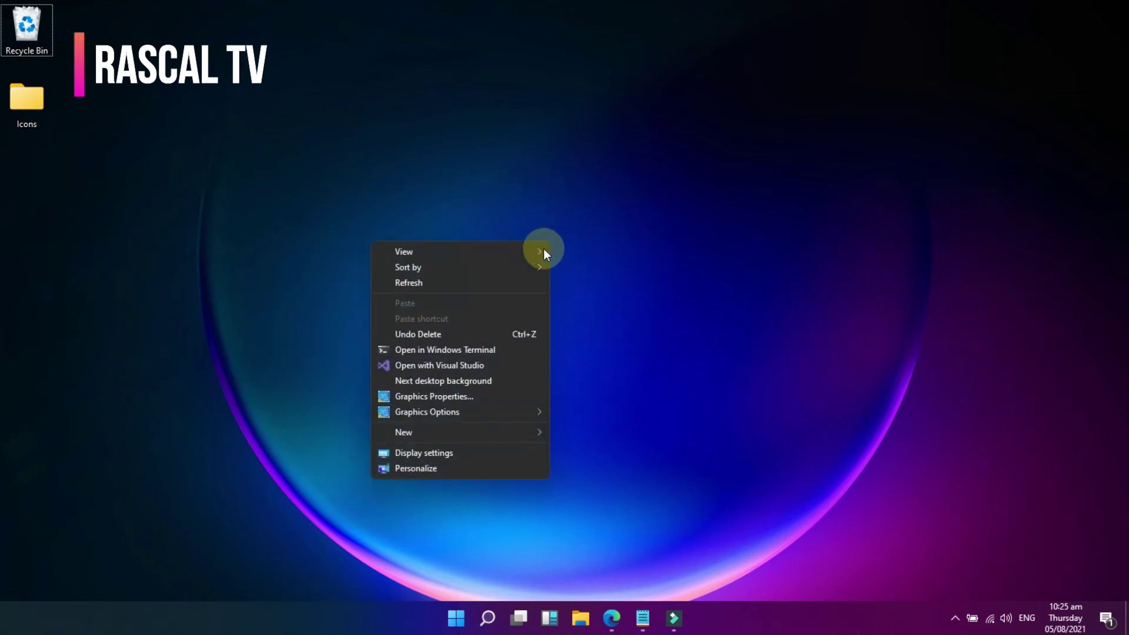
{"action": "left_click", "coordinate": [525, 278]}
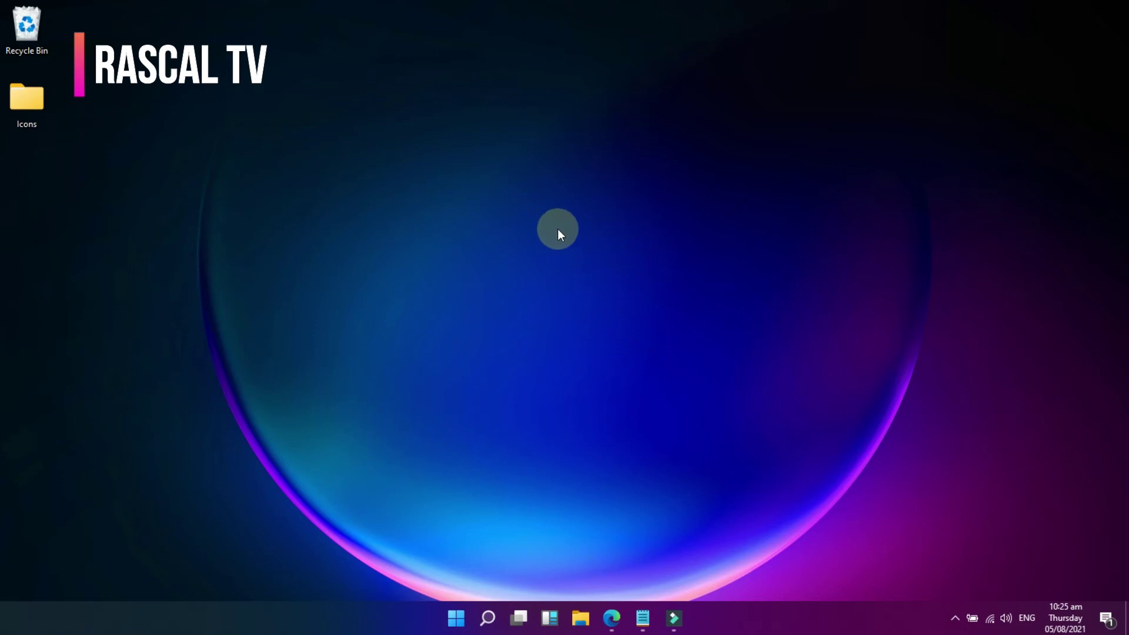
{"action": "right_click", "coordinate": [456, 618]}
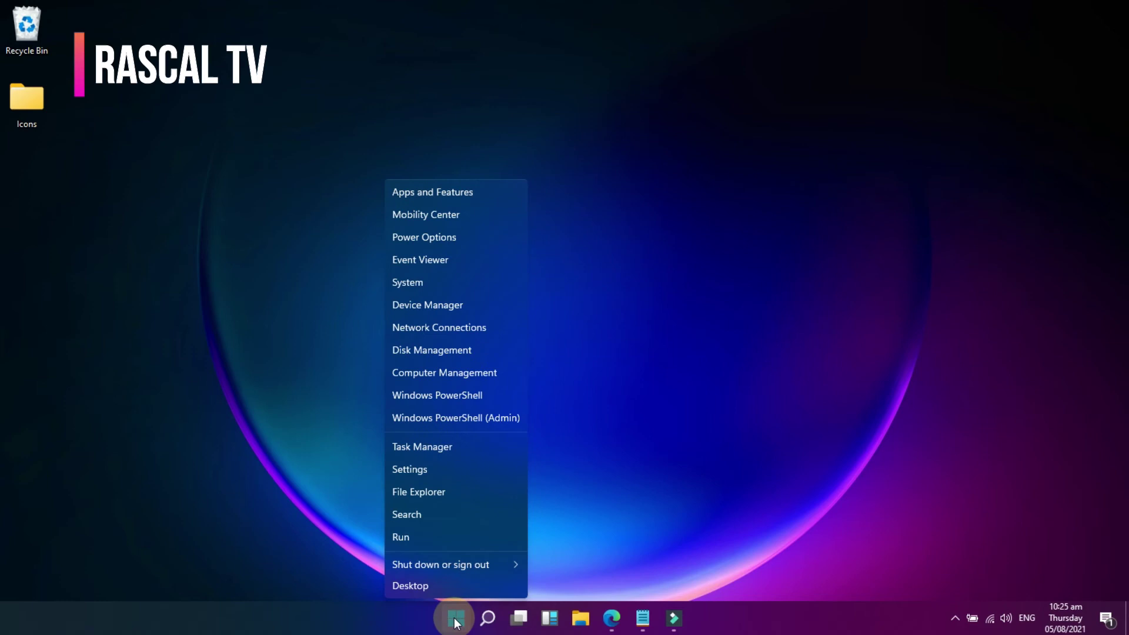
{"action": "left_click", "coordinate": [468, 474]}
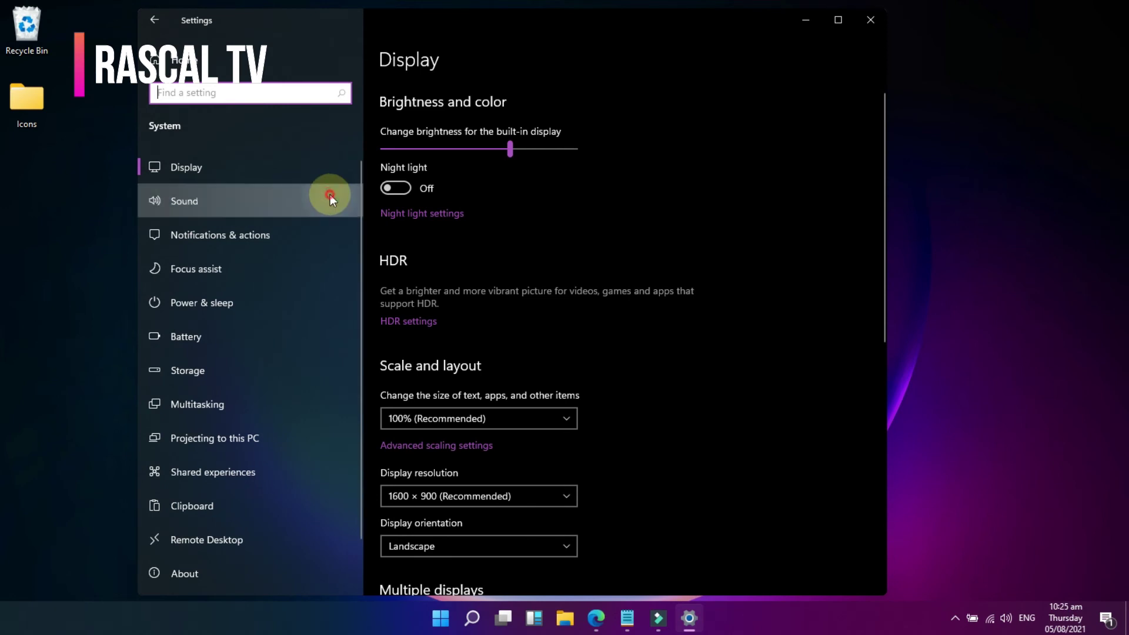
- Go to the Sound settings page and open the classic Sound Control Panel
{"action": "left_click", "coordinate": [329, 195]}
{"action": "scroll", "coordinate": [549, 197], "scroll_direction": "down", "scroll_amount": 2}
{"action": "scroll", "coordinate": [551, 197], "scroll_direction": "down", "scroll_amount": 5}
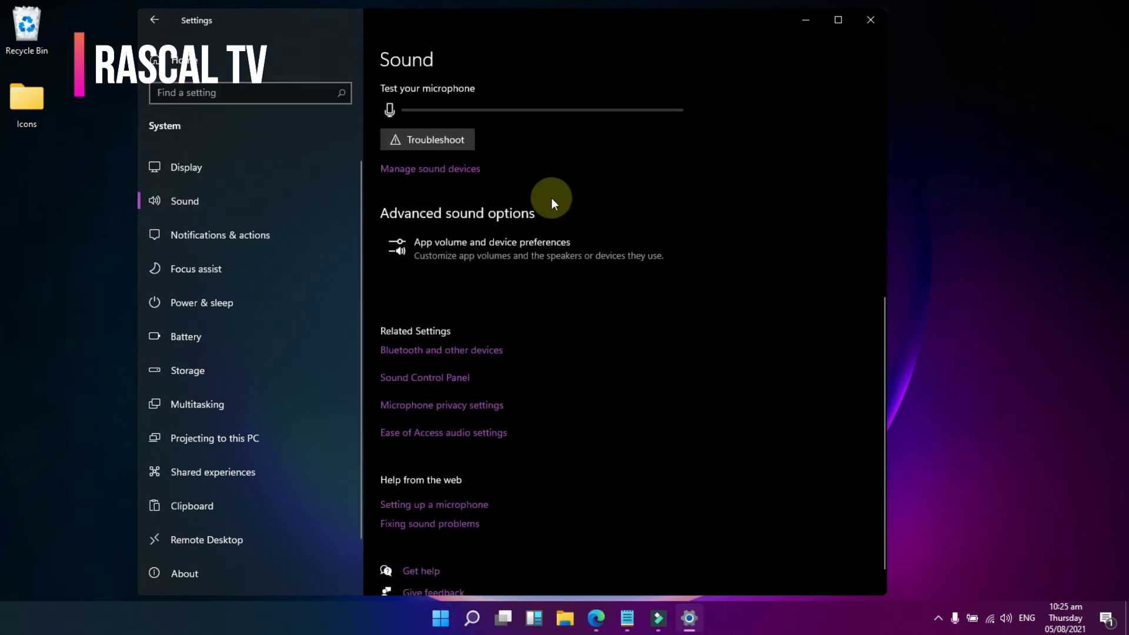
{"action": "scroll", "coordinate": [552, 200], "scroll_direction": "down", "scroll_amount": 2}
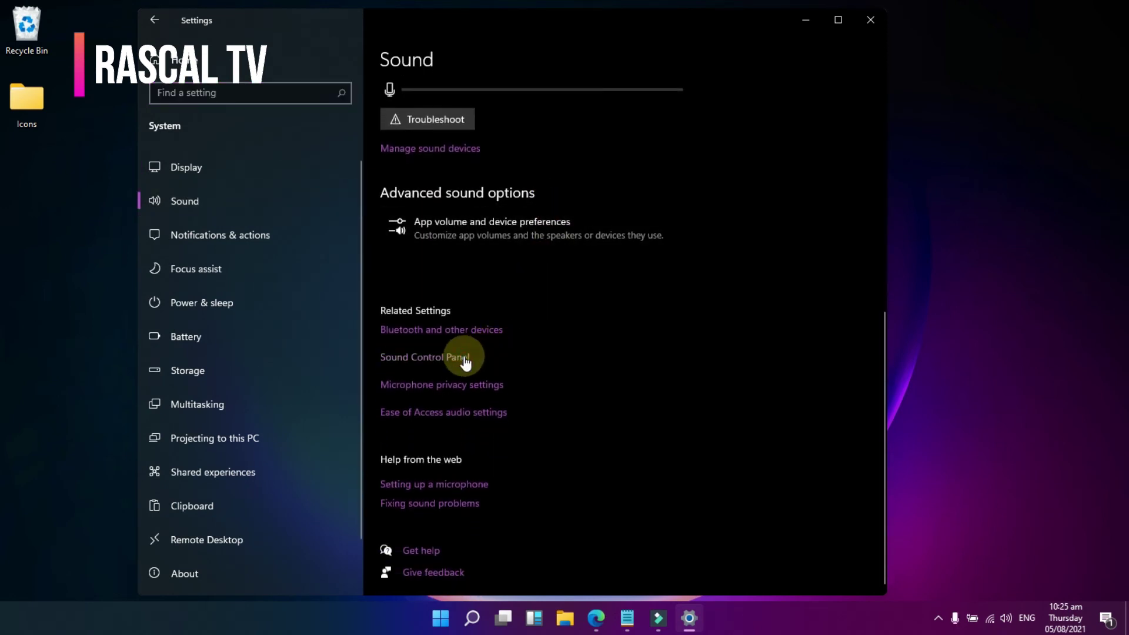
{"action": "left_click", "coordinate": [466, 359]}
- Open the Properties of the Speakers playback device
{"action": "left_click", "coordinate": [226, 166]}
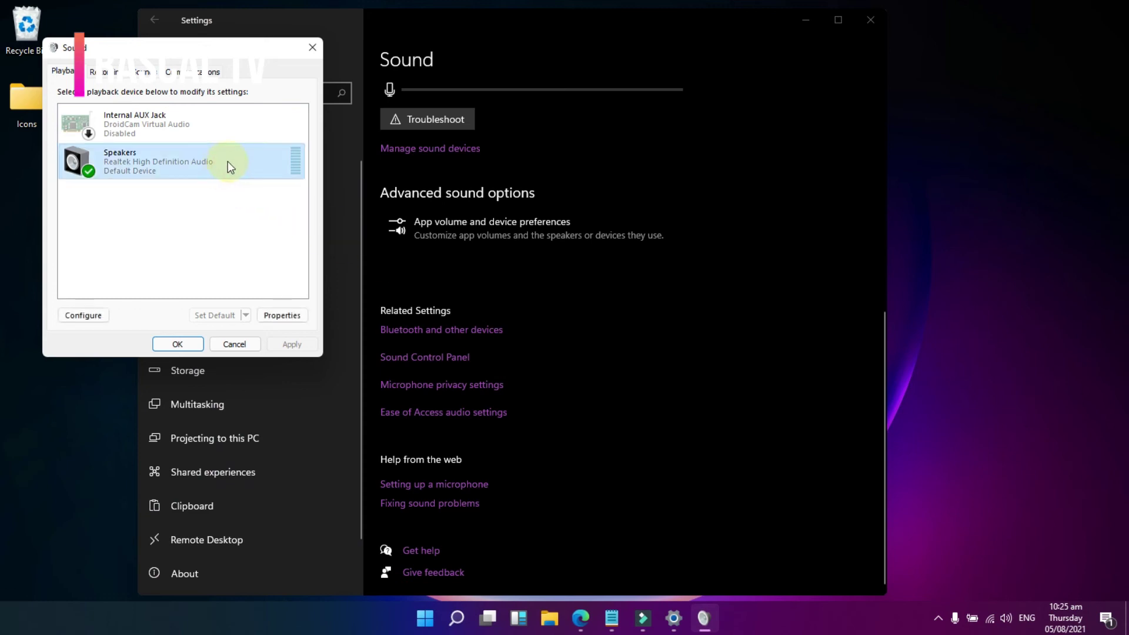
{"action": "right_click", "coordinate": [229, 166]}
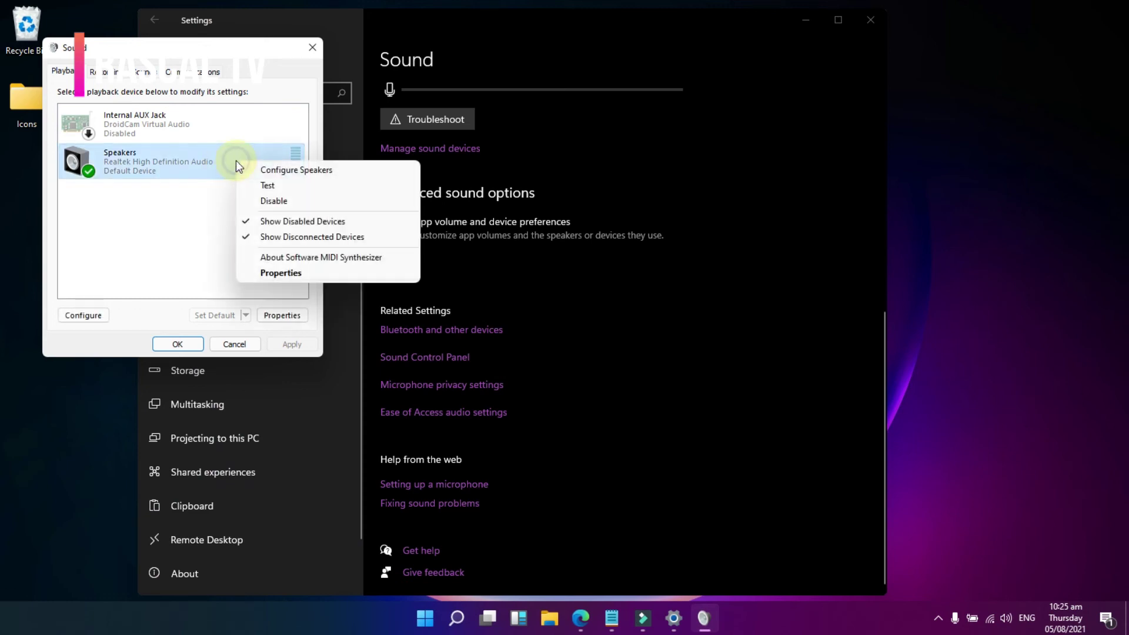
{"action": "left_click", "coordinate": [316, 274]}
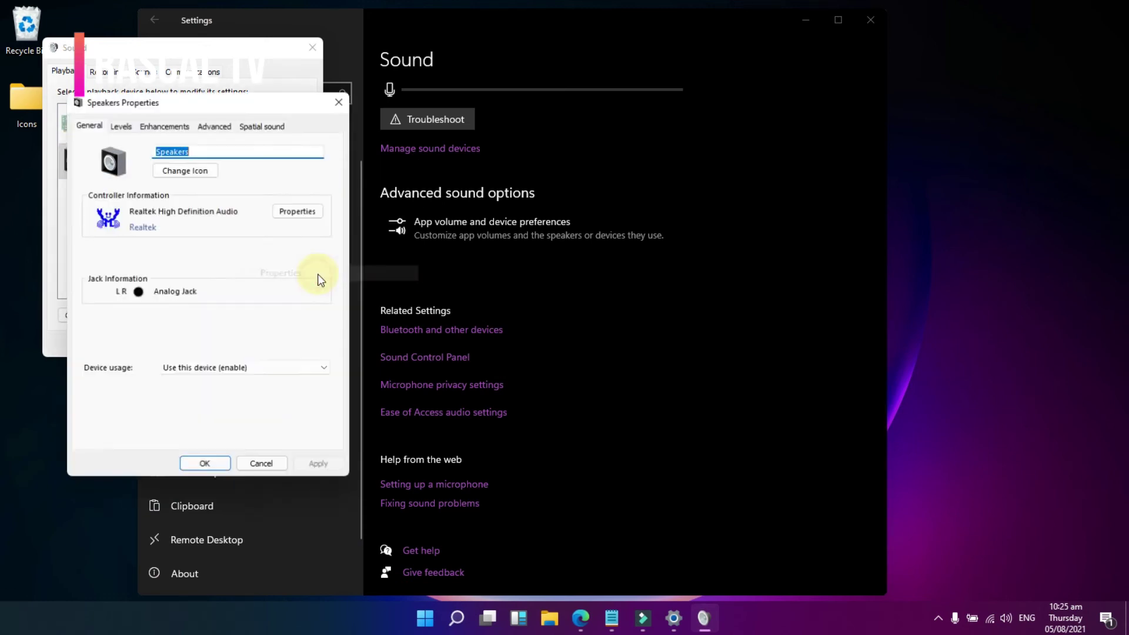
- Enable Immediate mode, Equalizer and Loudness Equalization on the Speakers Enhancements tab
{"action": "left_click", "coordinate": [171, 127]}
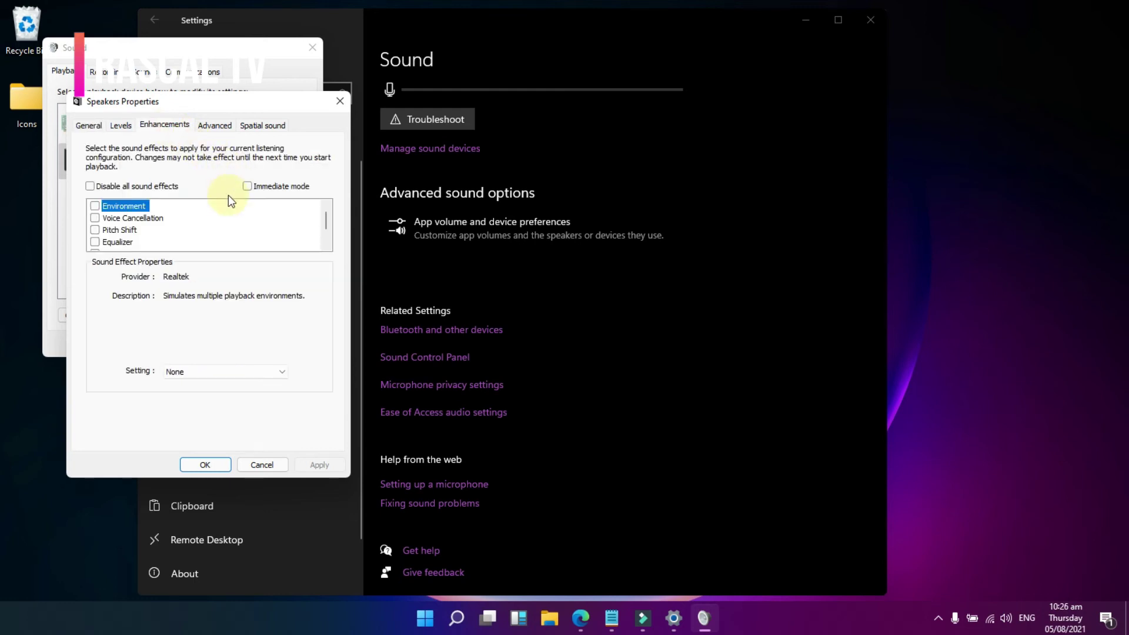
{"action": "left_click", "coordinate": [247, 186]}
{"action": "scroll", "coordinate": [188, 225], "scroll_direction": "down", "scroll_amount": 1}
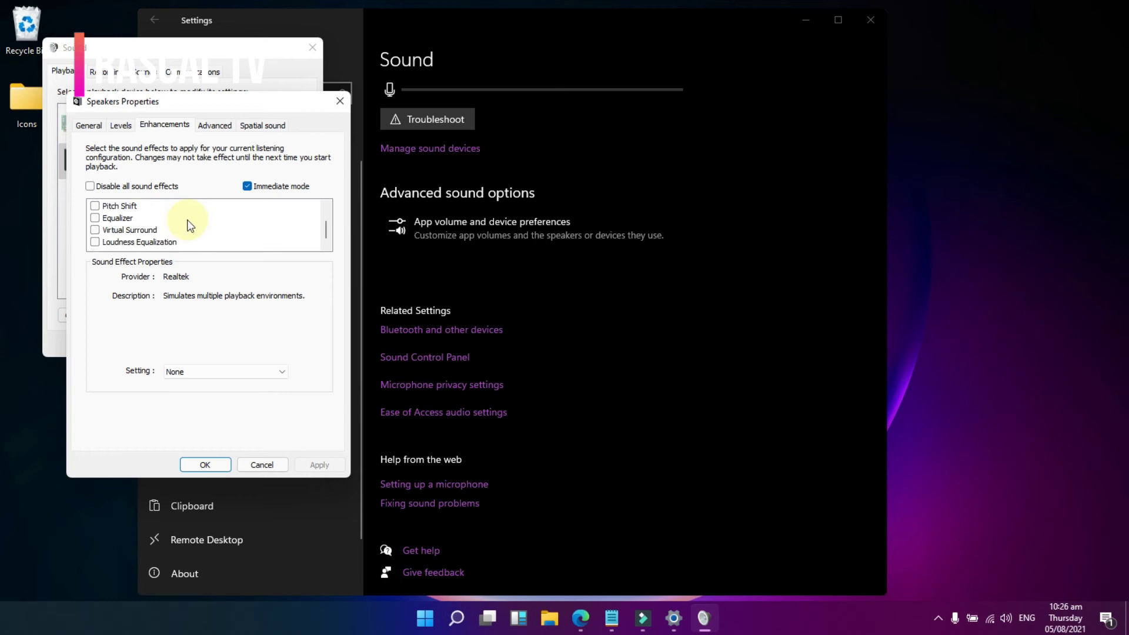
{"action": "left_click", "coordinate": [94, 218]}
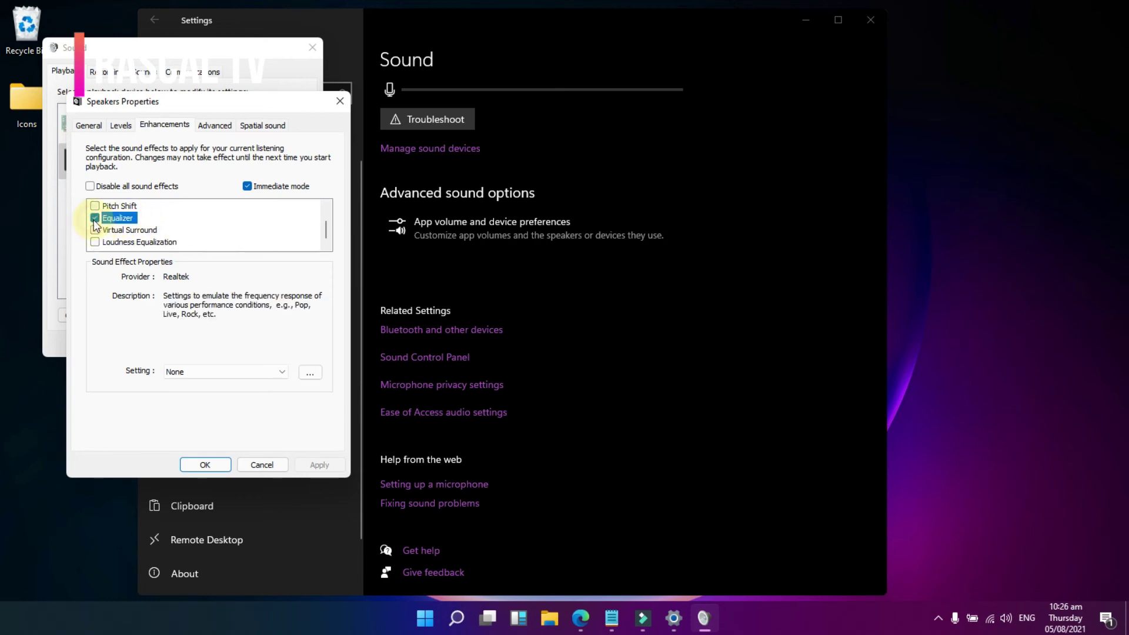
{"action": "left_click", "coordinate": [95, 241]}
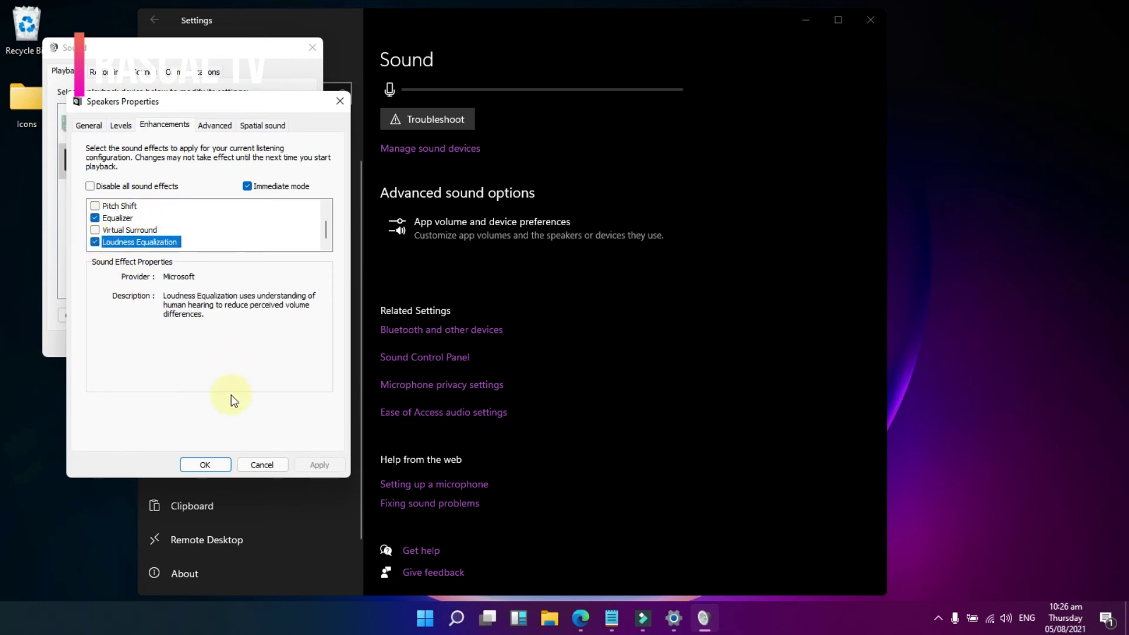
- Confirm with OK on both sound dialogs and close Settings
{"action": "left_click", "coordinate": [210, 464]}
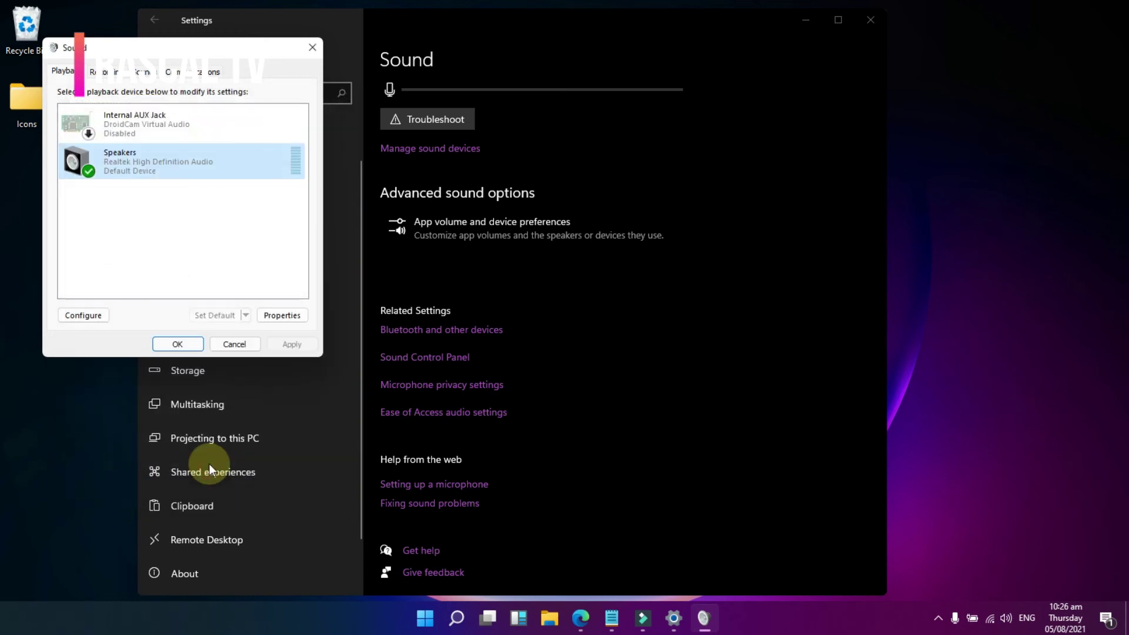
{"action": "left_click", "coordinate": [176, 343]}
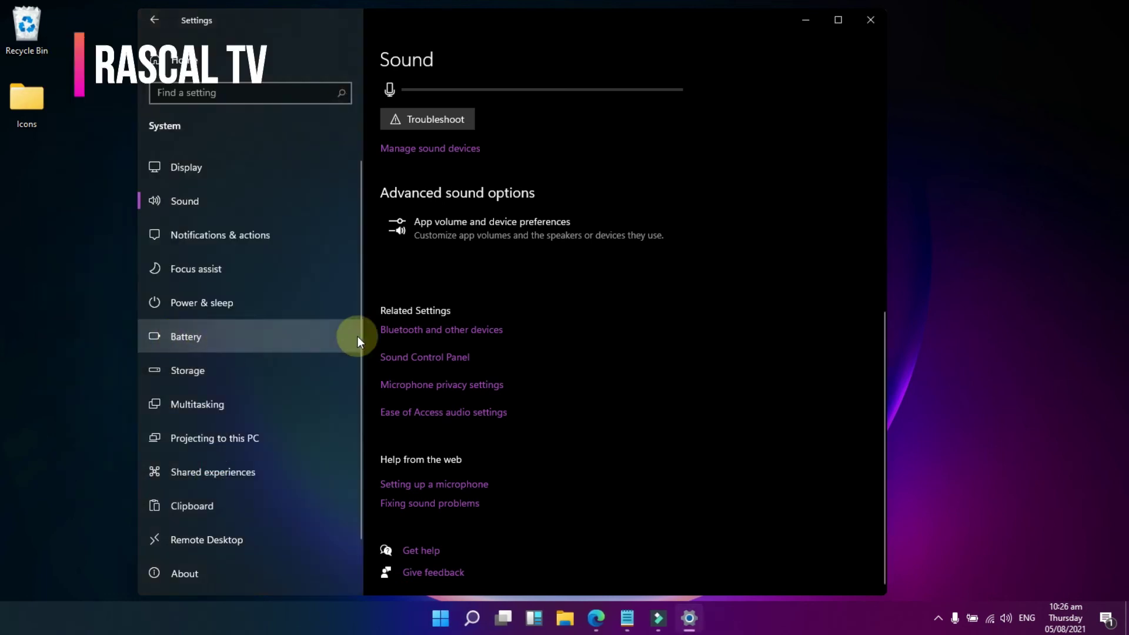
{"action": "left_click", "coordinate": [867, 20]}
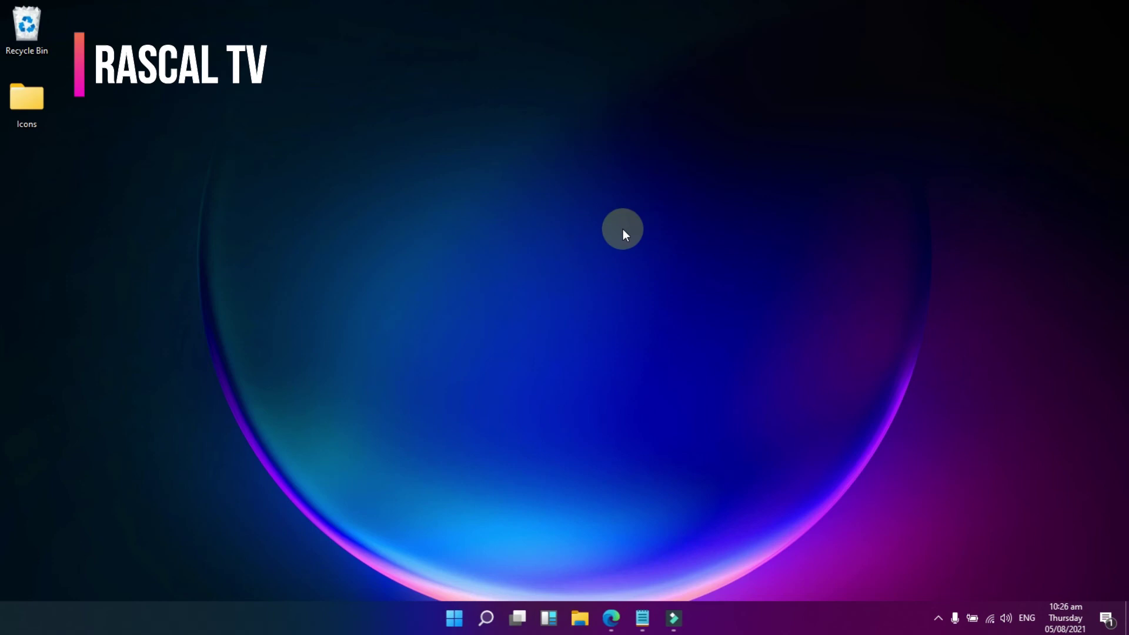
{"action": "right_click", "coordinate": [541, 231]}
{"action": "left_click", "coordinate": [529, 272]}
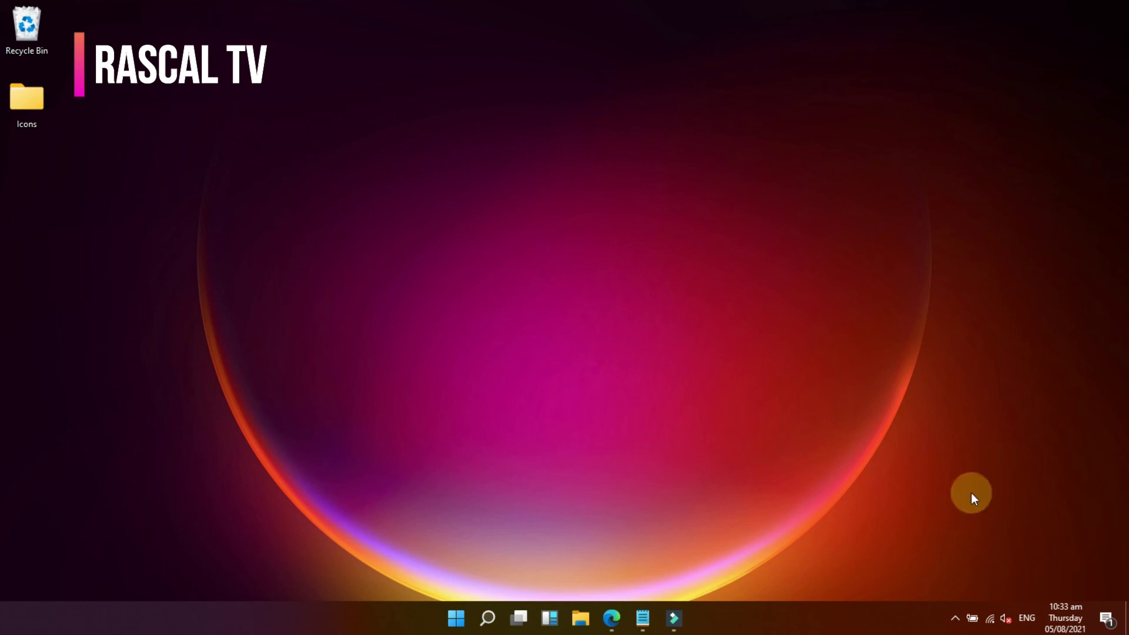
- Open the Sound control panel's Playback tab from the taskbar speaker icon, centred on screen
{"action": "right_click", "coordinate": [1007, 622]}
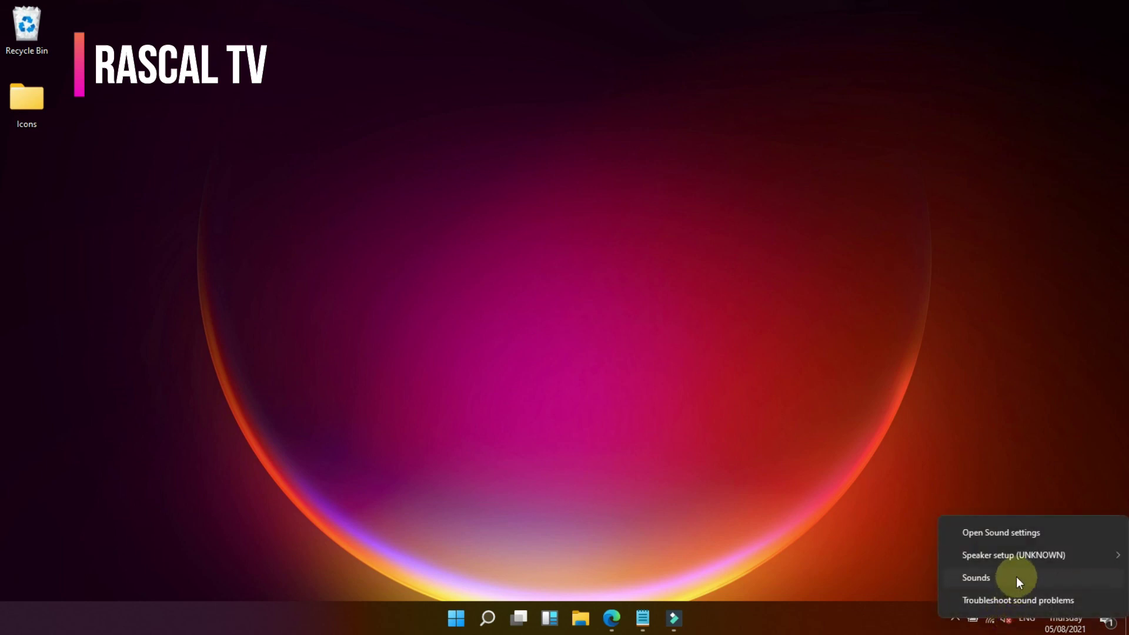
{"action": "left_click", "coordinate": [1016, 579]}
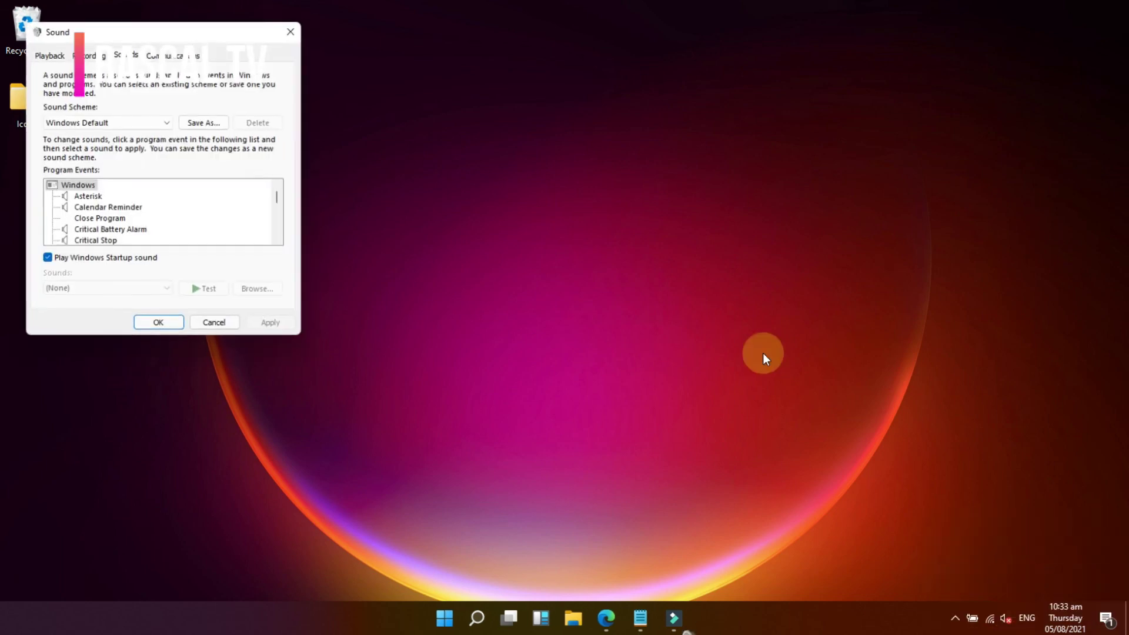
{"action": "left_click", "coordinate": [52, 53]}
{"action": "left_click_drag", "start_coordinate": [96, 30], "coordinate": [483, 98]}
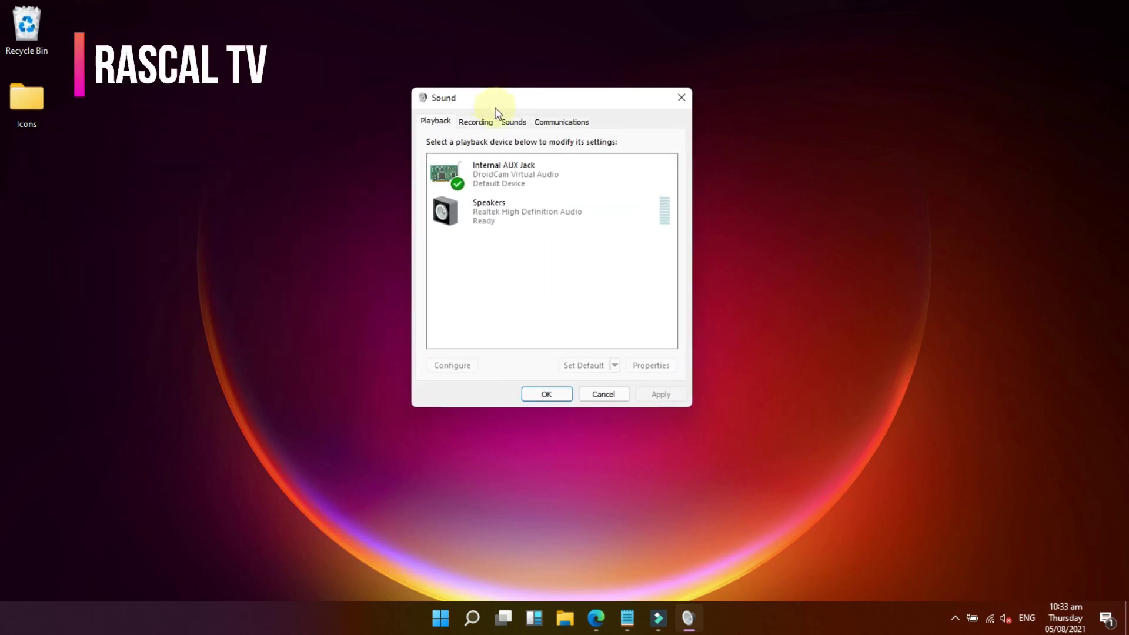
- Make Speakers the default device and default communication device, then confirm with OK
{"action": "left_click", "coordinate": [536, 209]}
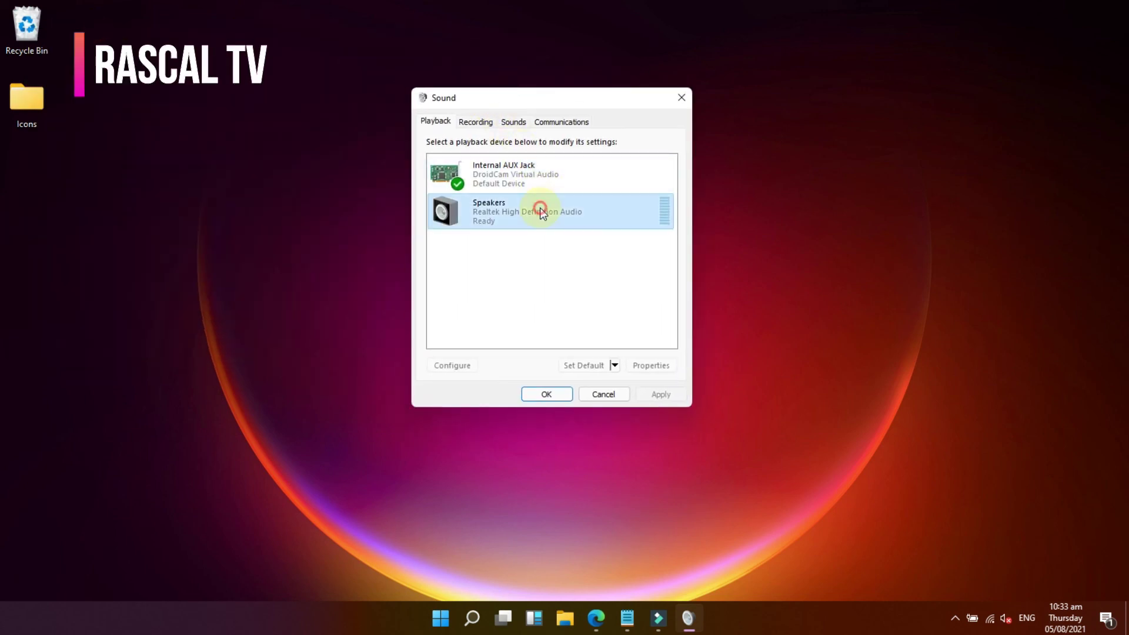
{"action": "right_click", "coordinate": [605, 212]}
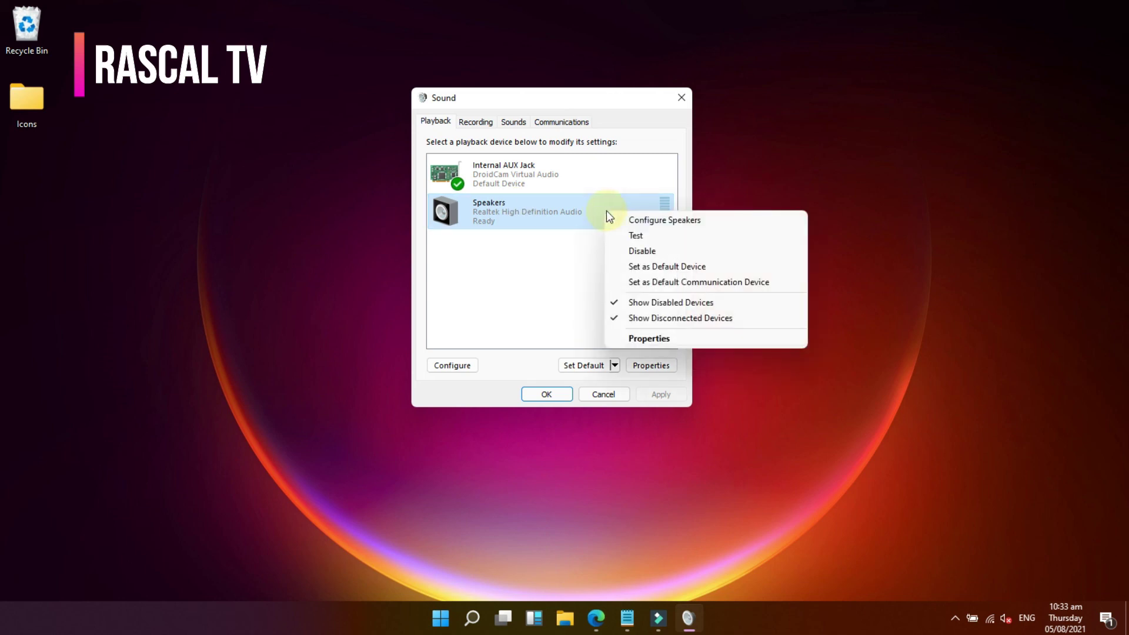
{"action": "left_click", "coordinate": [638, 267]}
{"action": "right_click", "coordinate": [619, 217]}
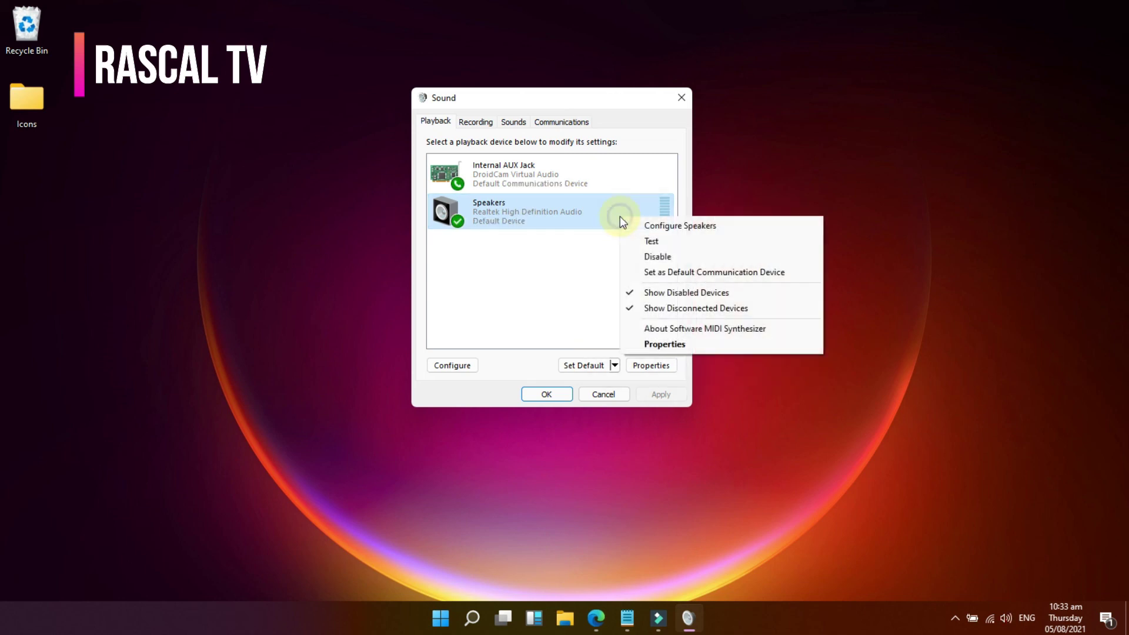
{"action": "left_click", "coordinate": [664, 274]}
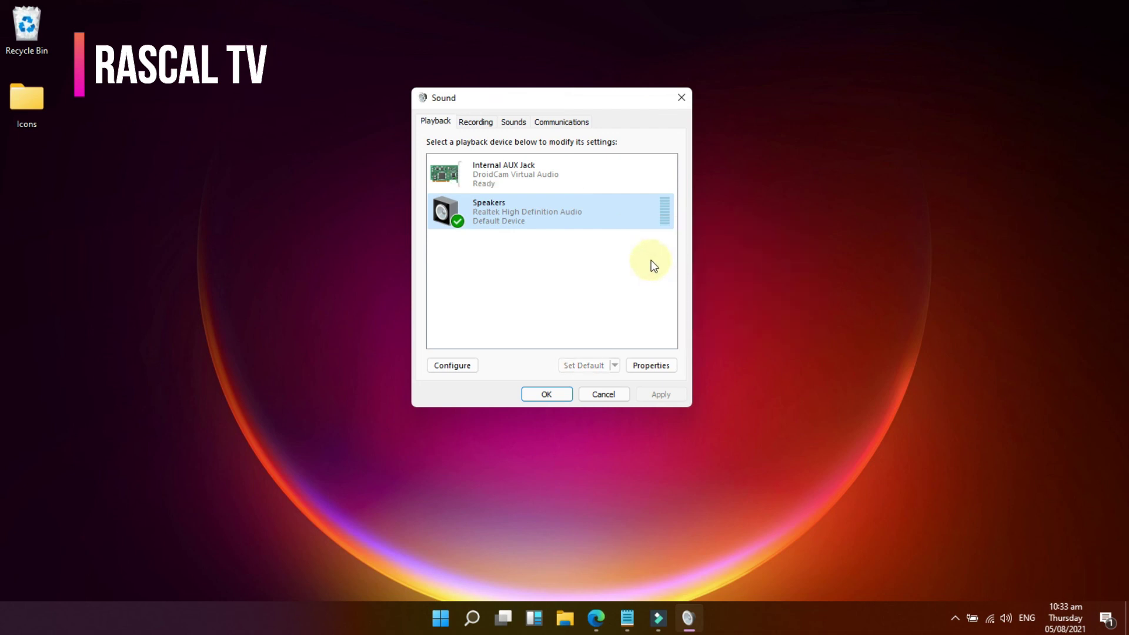
{"action": "left_click", "coordinate": [563, 395]}
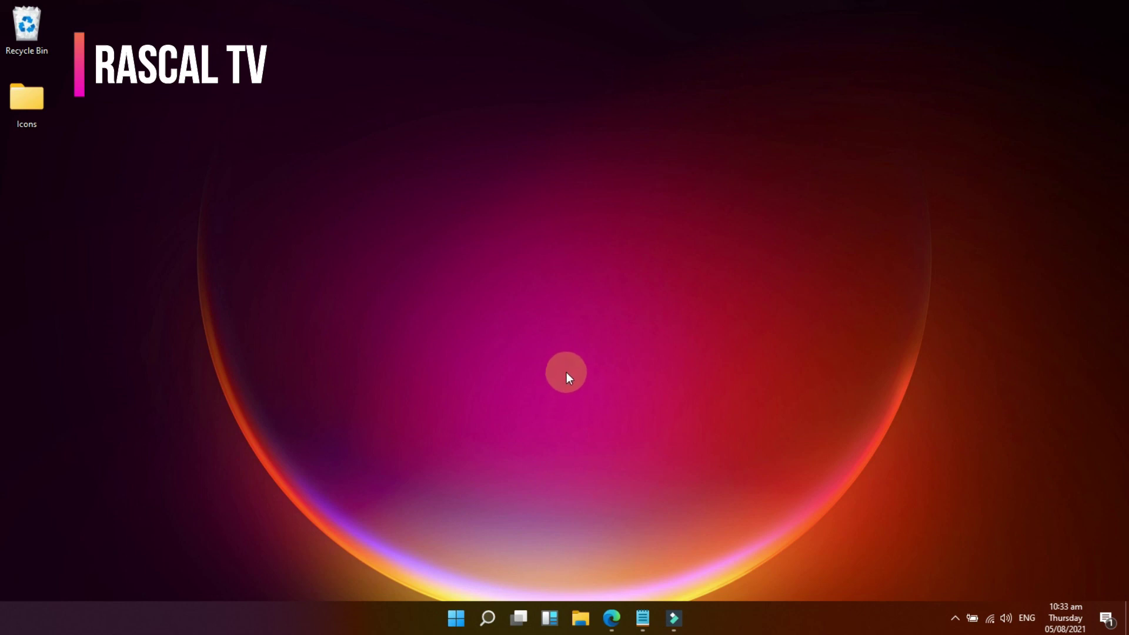
{"action": "right_click", "coordinate": [538, 263]}
{"action": "left_click", "coordinate": [506, 305]}
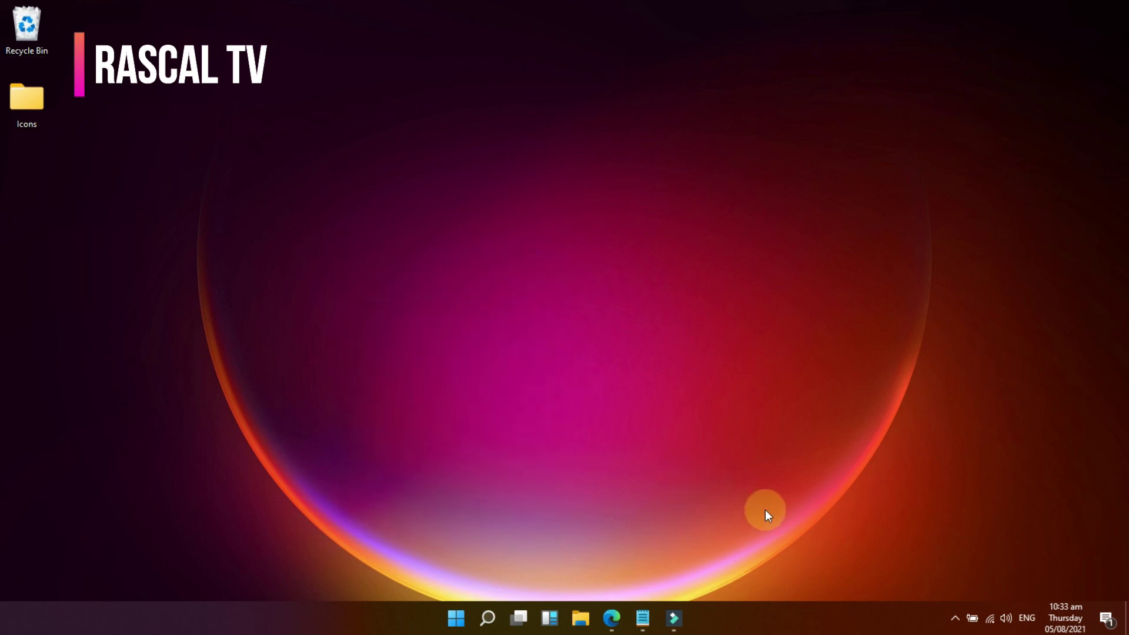